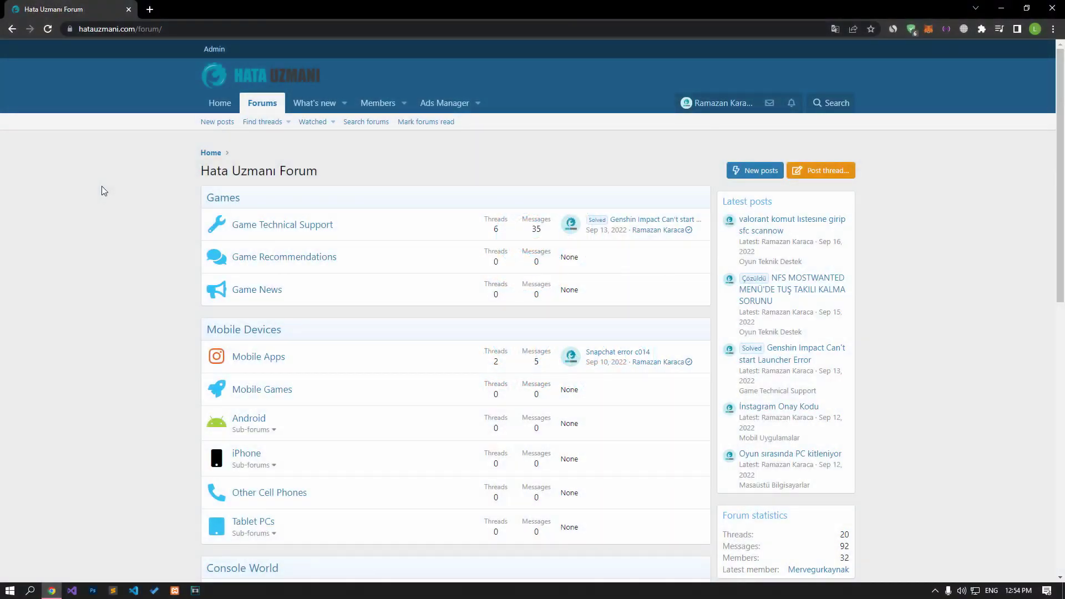
Scroll the 'How To Fix Shatterline CONNECTION-01-00 Error' article back to its '1-) Edit the Service' steps.
{"action": "scroll", "coordinate": [101, 187], "scroll_direction": "down", "scroll_amount": 10}
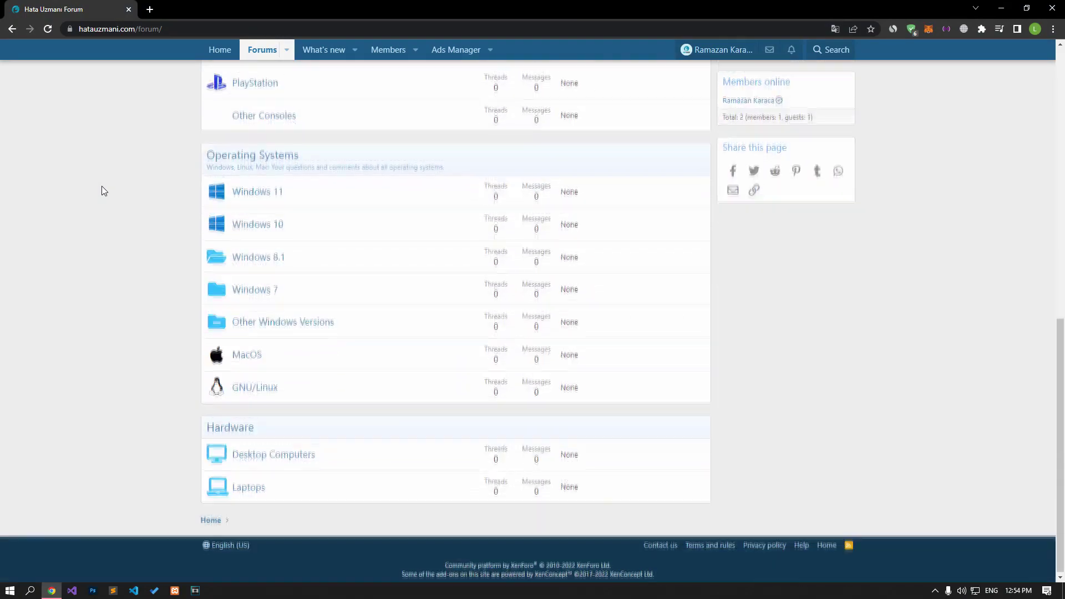
{"action": "scroll", "coordinate": [101, 186], "scroll_direction": "up", "scroll_amount": 10}
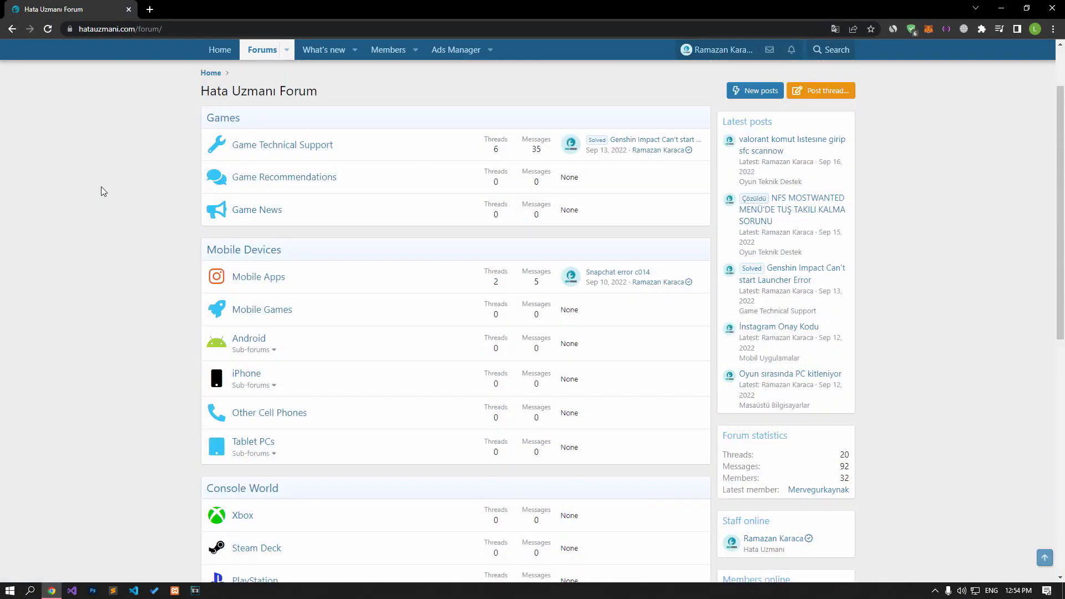
{"action": "scroll", "coordinate": [101, 187], "scroll_direction": "up", "scroll_amount": 2}
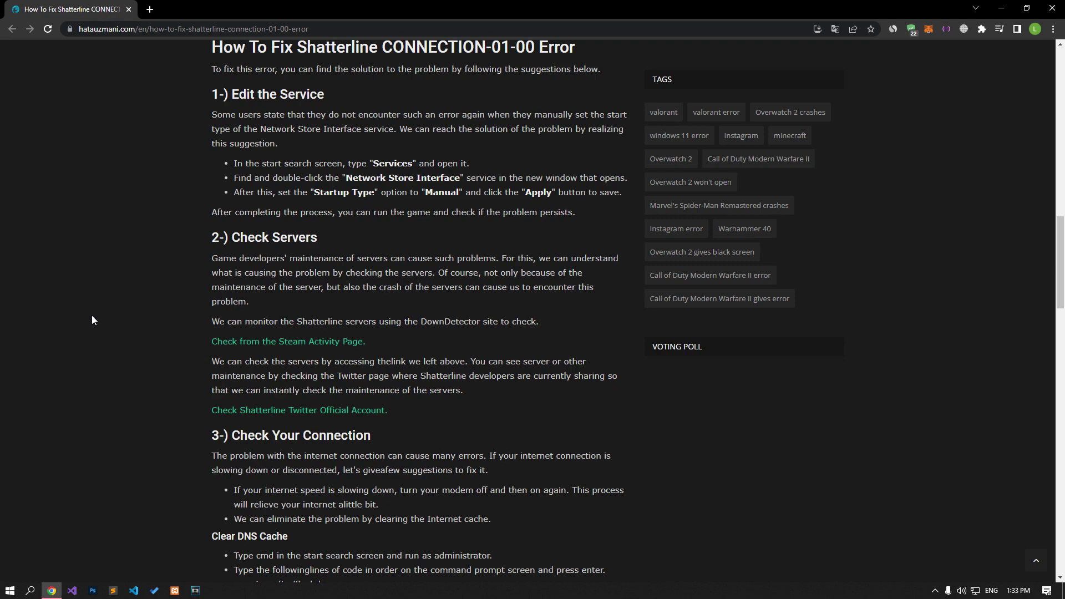
Launch Services from Start search, jump to services starting with N, and move the window aside.
{"action": "key", "text": "super"}
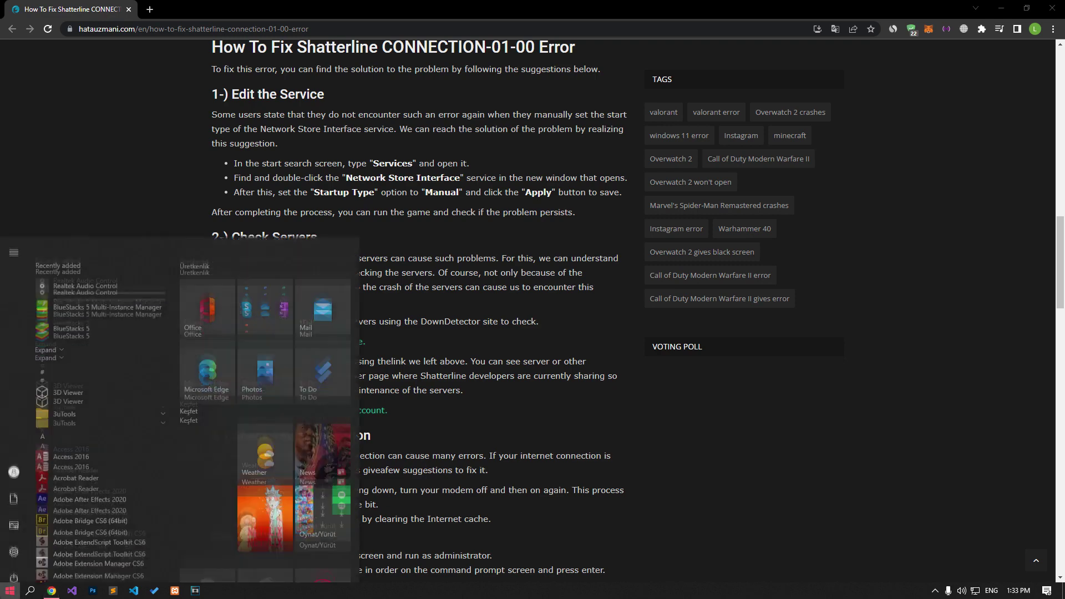
{"action": "type", "text": "services"}
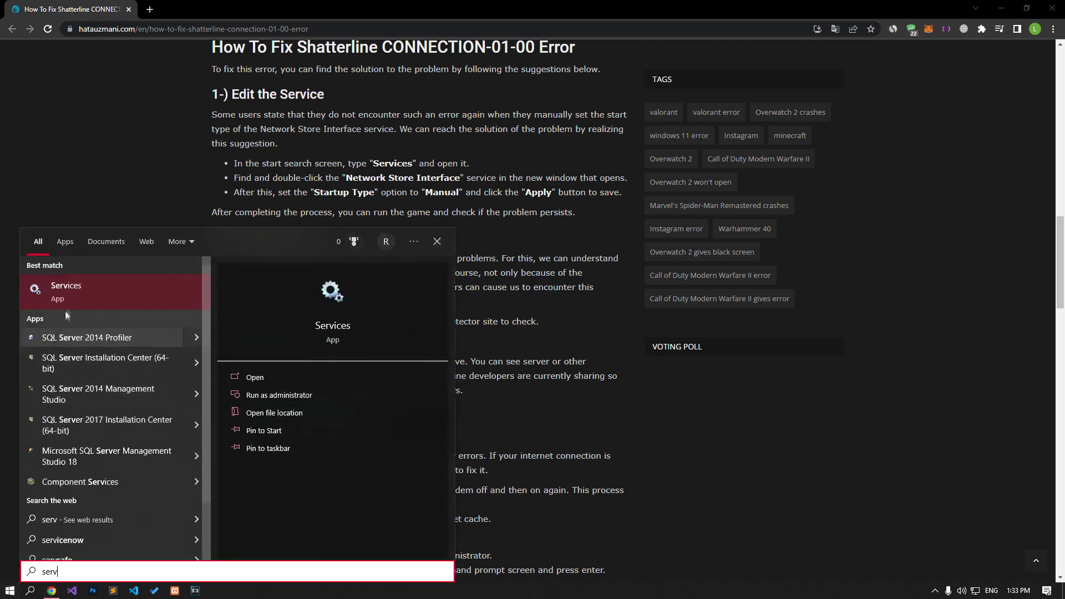
{"action": "left_click", "coordinate": [67, 304]}
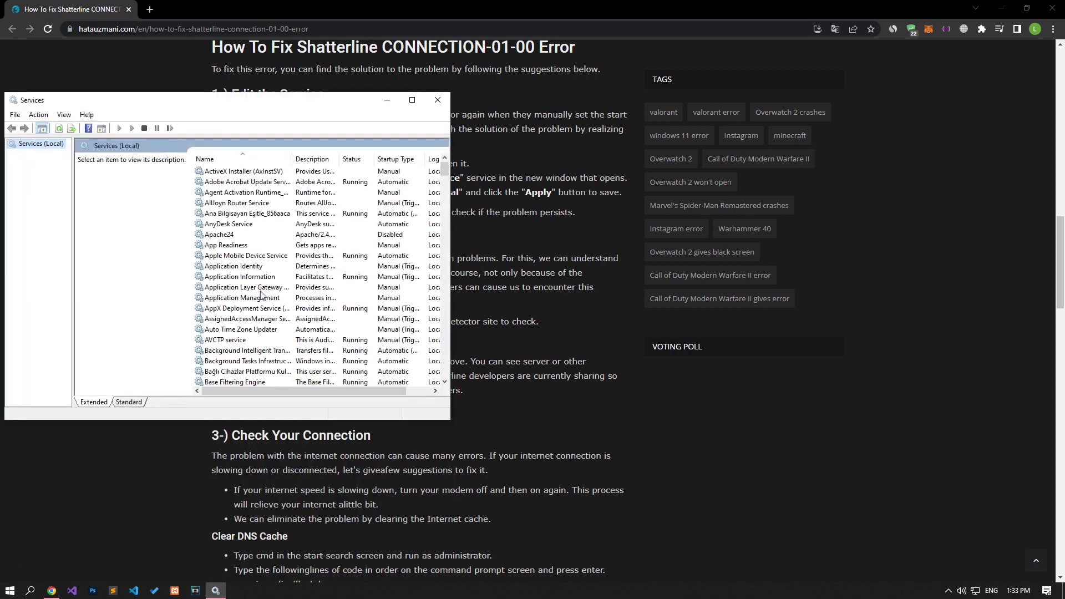
{"action": "key", "text": "n"}
{"action": "key", "text": "e"}
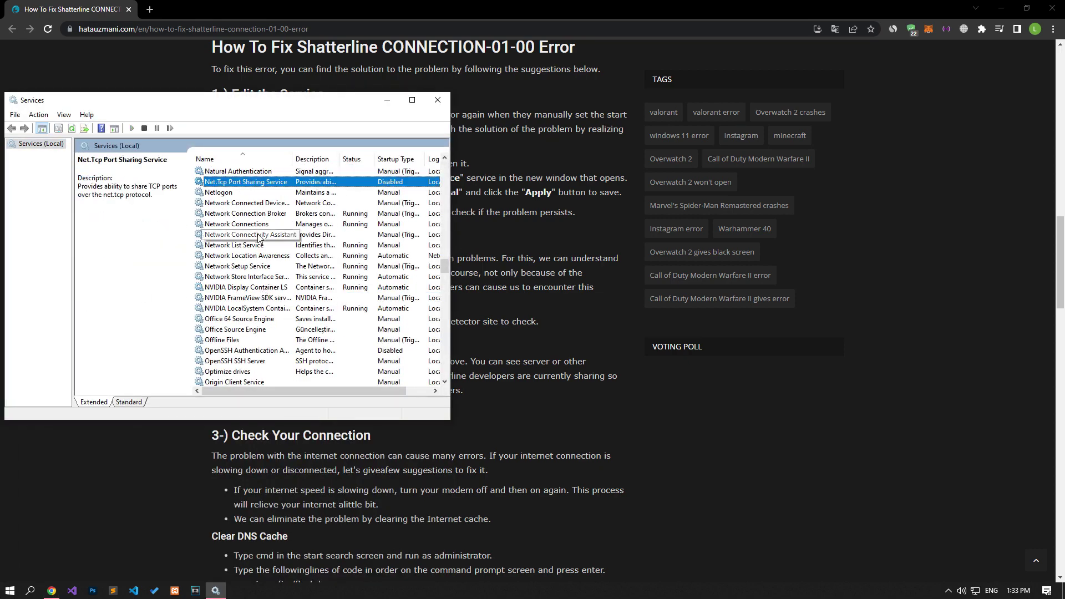
{"action": "key", "text": "Down"}
{"action": "key", "text": "Down"}
{"action": "key", "text": "Down"}
{"action": "key", "text": "Down"}
{"action": "key", "text": "Down"}
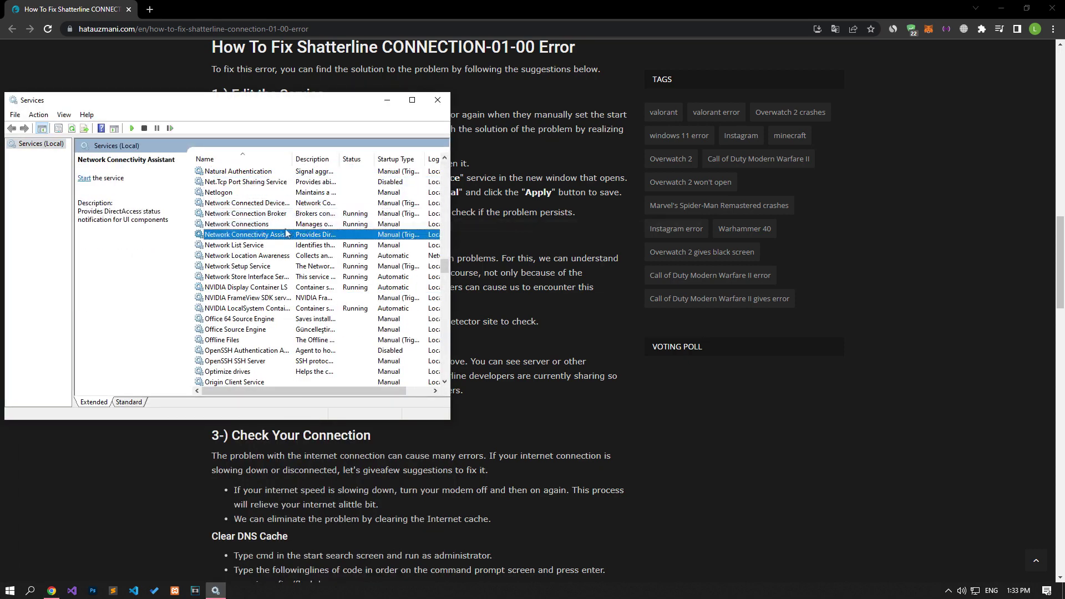
{"action": "left_click_drag", "start_coordinate": [230, 106], "coordinate": [347, 258]}
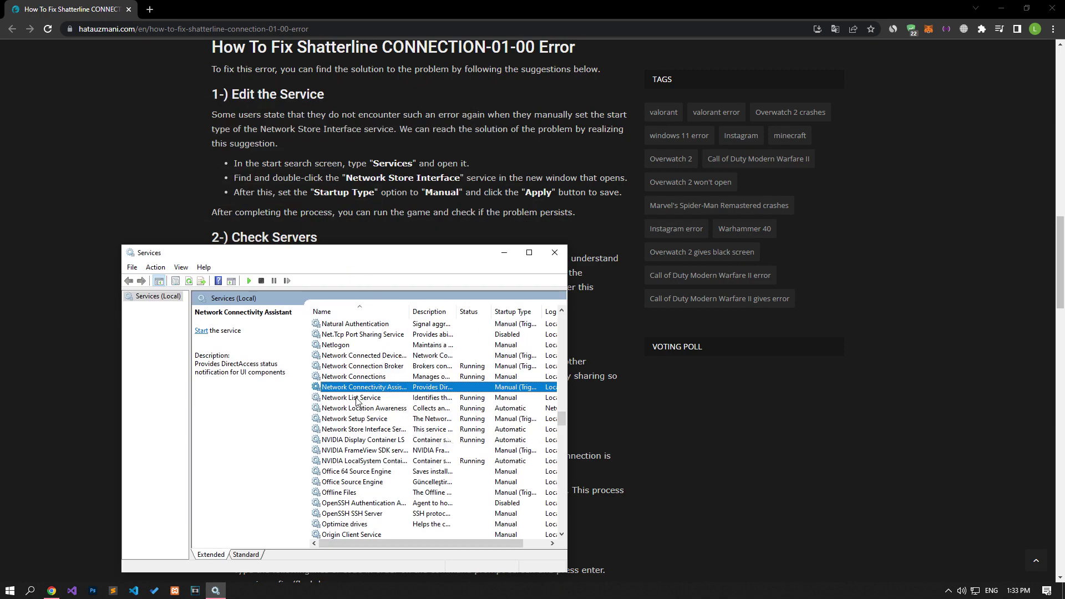
Set Network Store Interface Service startup type to Manual, apply it, and close Services.
{"action": "left_click", "coordinate": [375, 397]}
{"action": "left_click", "coordinate": [375, 408]}
{"action": "left_click", "coordinate": [368, 430]}
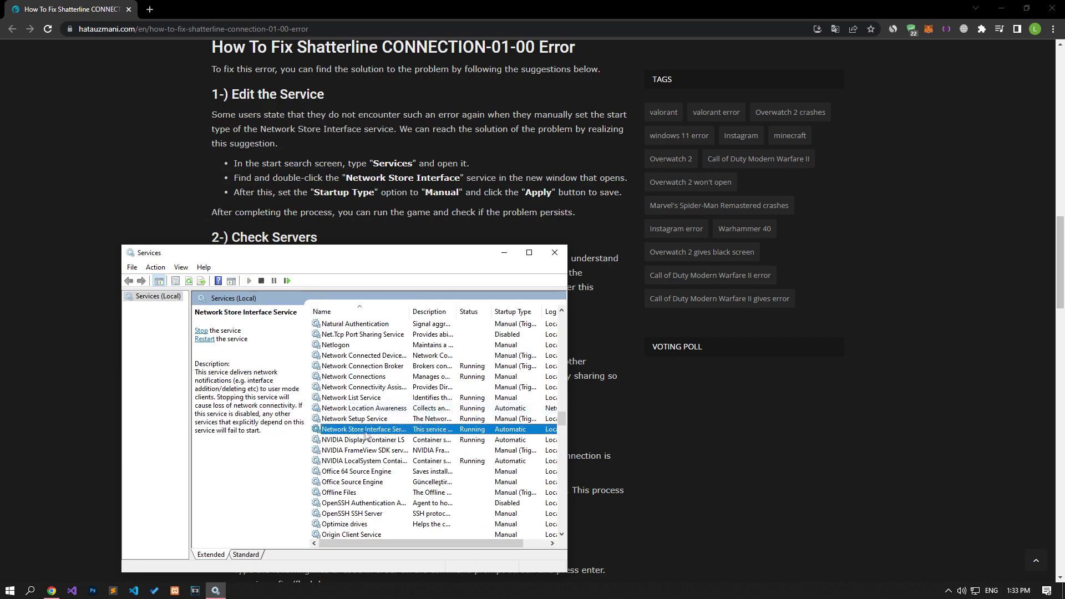
{"action": "double_click", "coordinate": [367, 431]}
{"action": "left_click", "coordinate": [349, 405]}
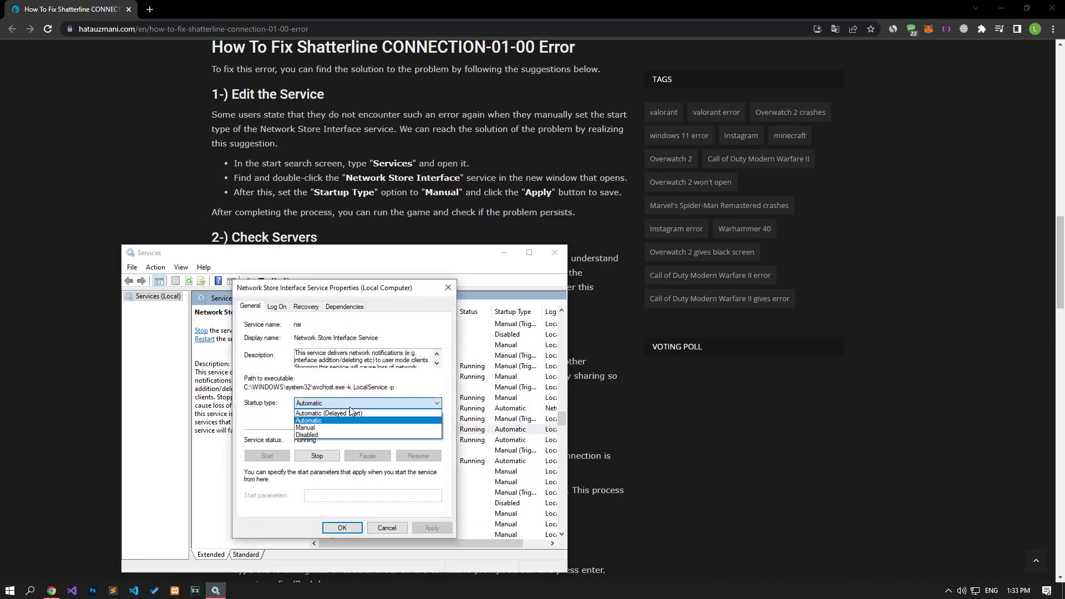
{"action": "left_click", "coordinate": [309, 427]}
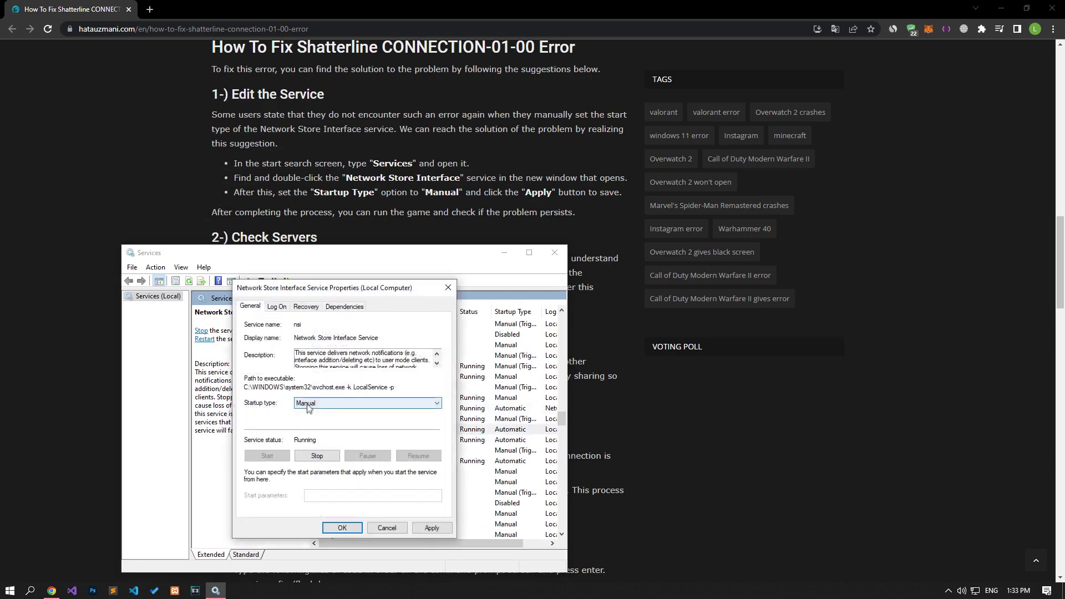
{"action": "left_click", "coordinate": [432, 528]}
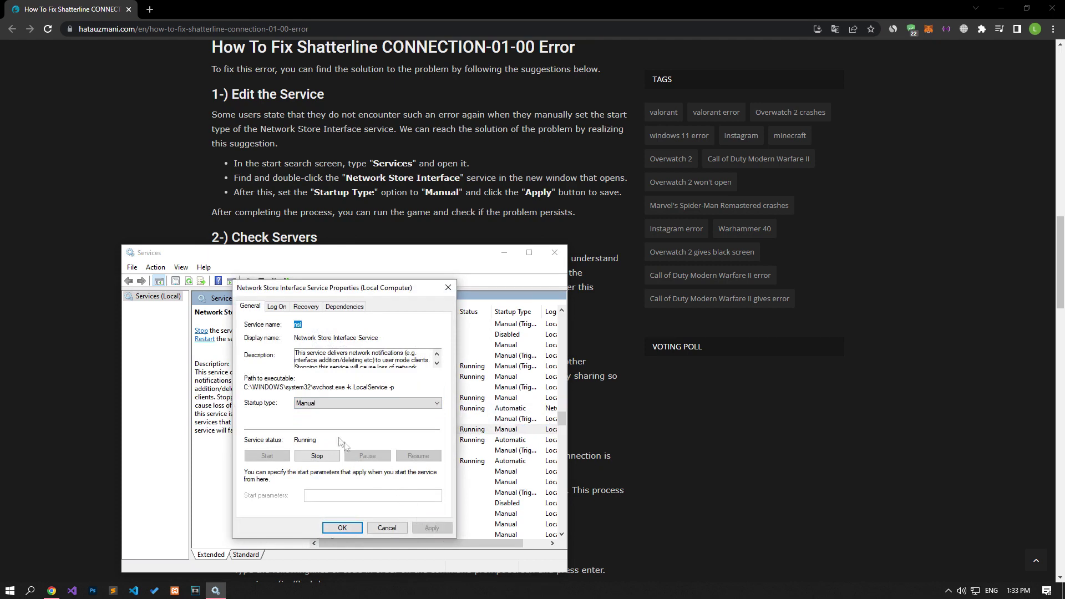
{"action": "left_click", "coordinate": [343, 528]}
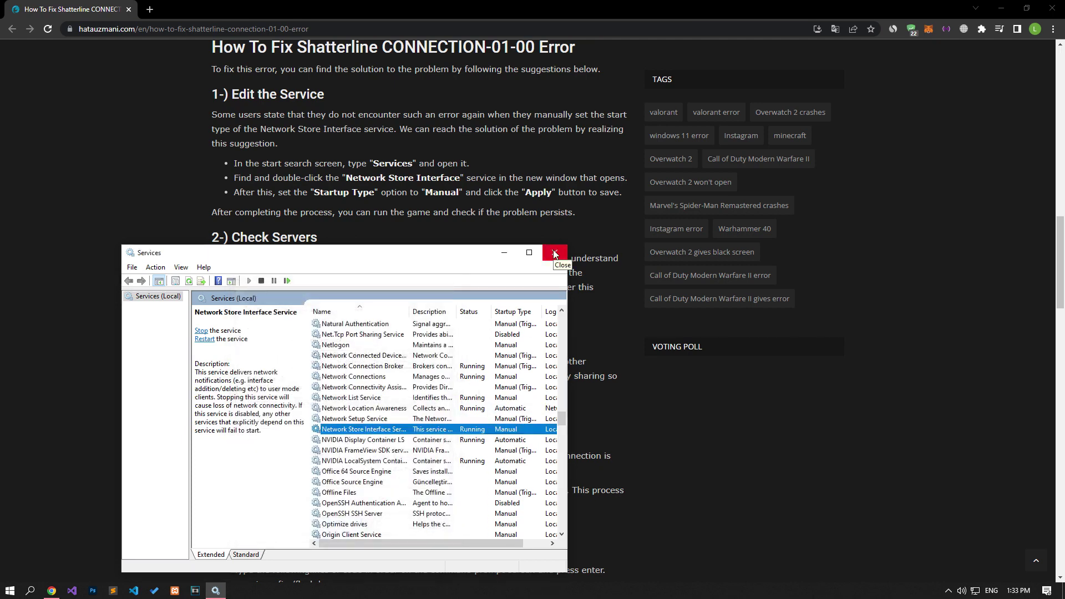
{"action": "left_click", "coordinate": [554, 254]}
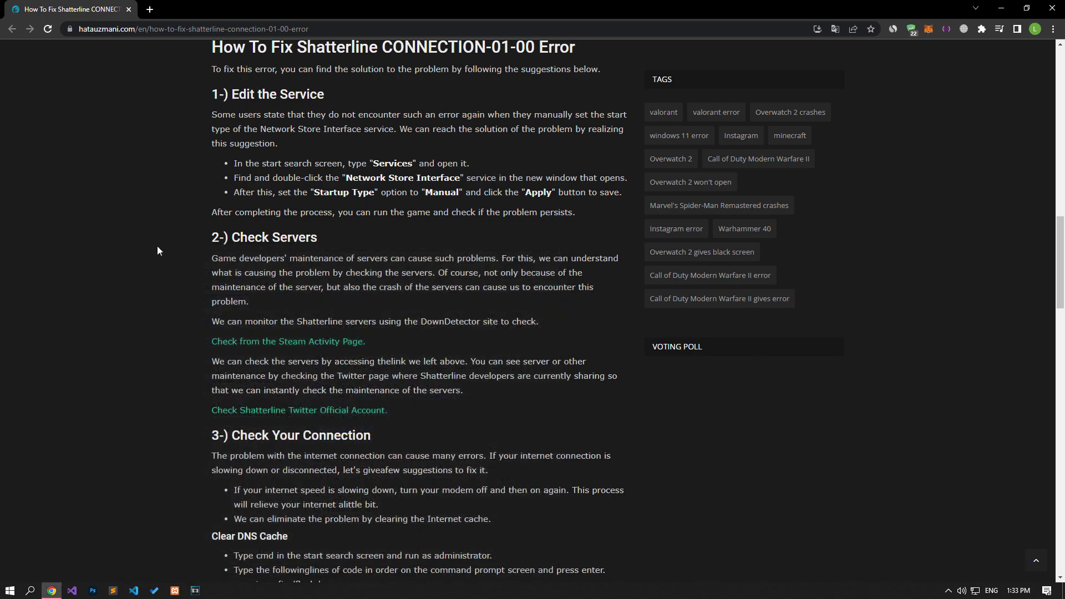
{"action": "scroll", "coordinate": [157, 250], "scroll_direction": "down", "scroll_amount": 3}
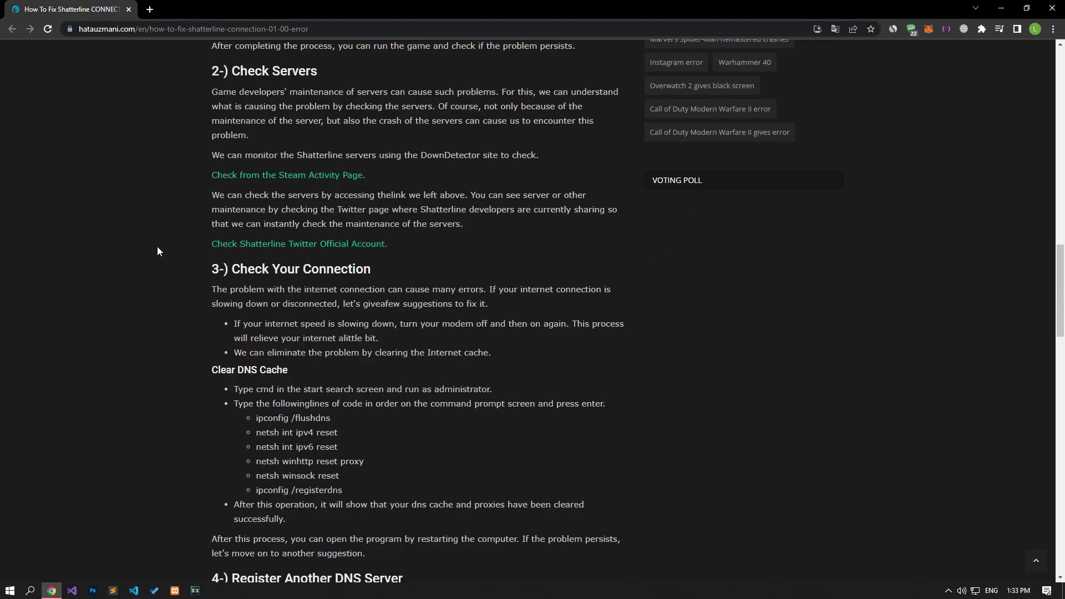
Follow the article's Shatterline Twitter link through its redirect page.
{"action": "left_click", "coordinate": [278, 245]}
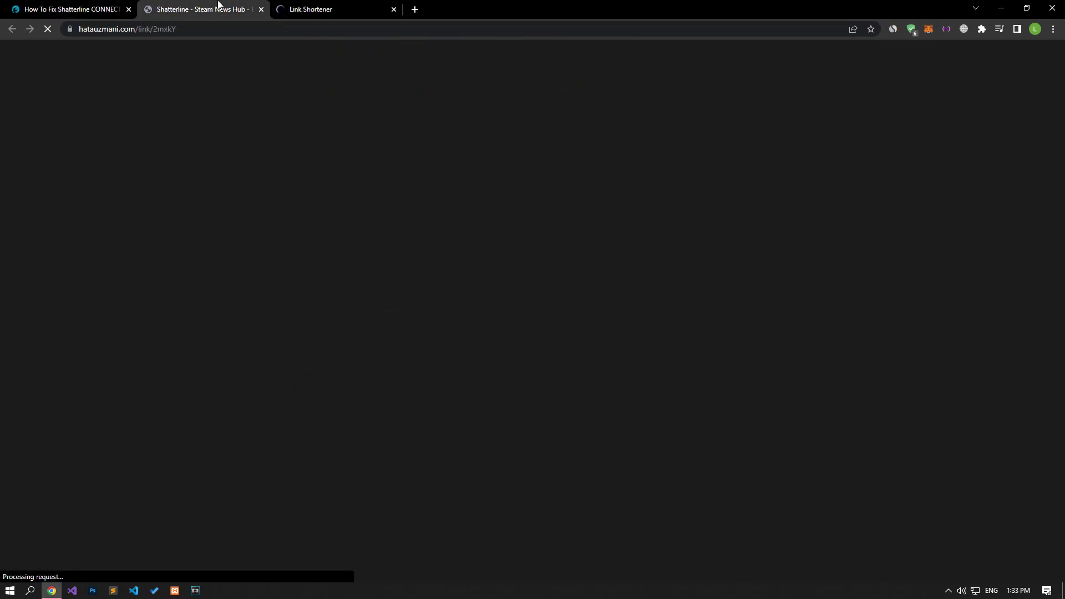
{"action": "left_click", "coordinate": [311, 8]}
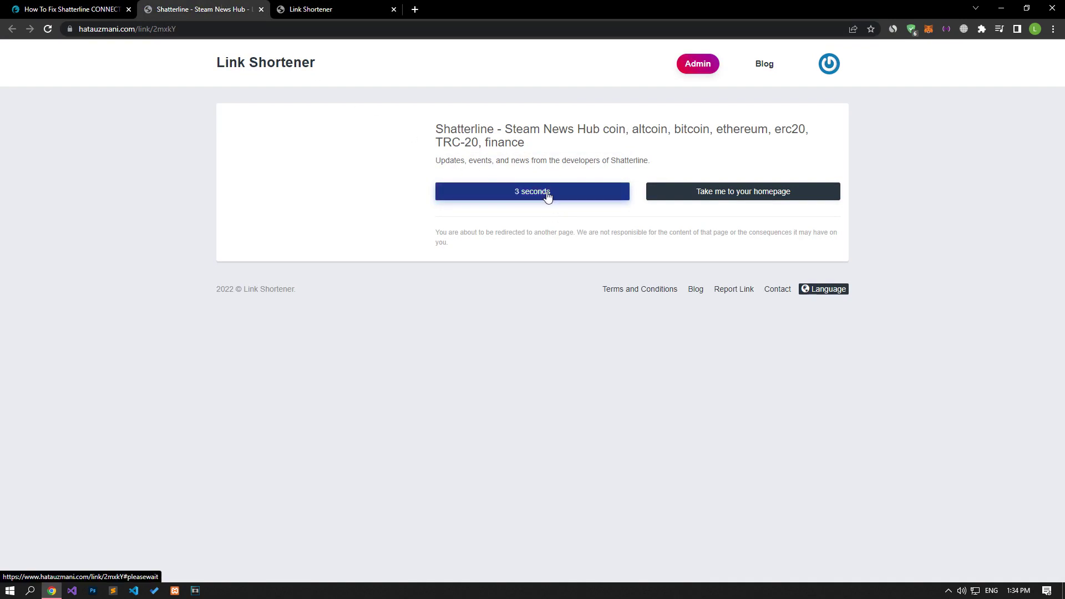
{"action": "left_click", "coordinate": [518, 164]}
Look over the Shatterline Steam News Hub page and the Shatterline FPS Twitter profile.
{"action": "left_click", "coordinate": [210, 7]}
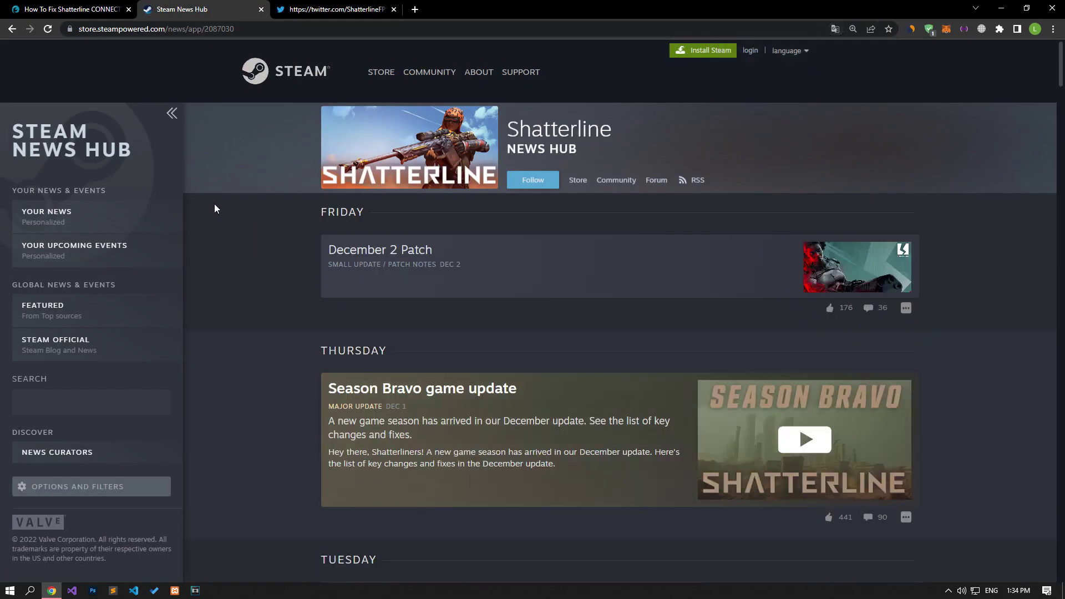
{"action": "scroll", "coordinate": [215, 209], "scroll_direction": "down", "scroll_amount": 4}
{"action": "scroll", "coordinate": [215, 208], "scroll_direction": "down", "scroll_amount": 5}
{"action": "scroll", "coordinate": [215, 208], "scroll_direction": "up", "scroll_amount": 8}
{"action": "left_click", "coordinate": [296, 6]}
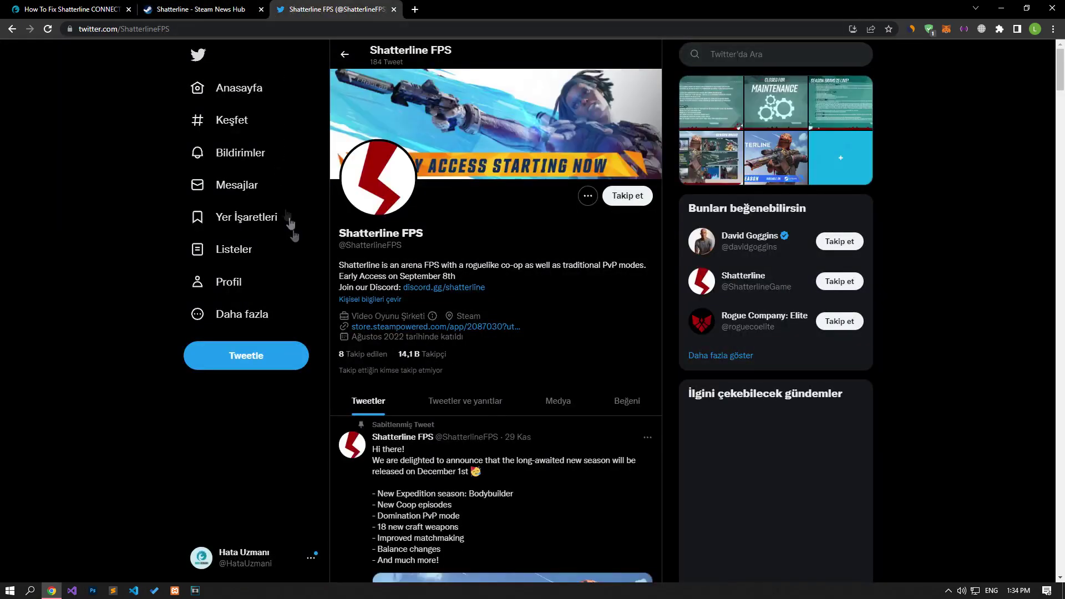
{"action": "scroll", "coordinate": [452, 321], "scroll_direction": "down", "scroll_amount": 7}
{"action": "scroll", "coordinate": [450, 318], "scroll_direction": "down", "scroll_amount": 4}
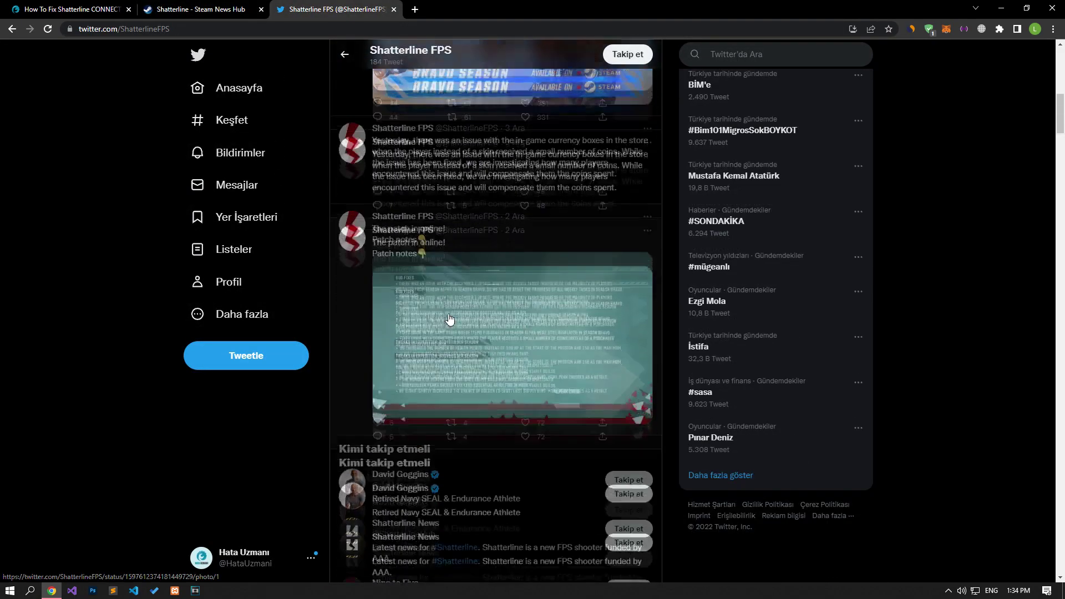
{"action": "scroll", "coordinate": [450, 318], "scroll_direction": "up", "scroll_amount": 4}
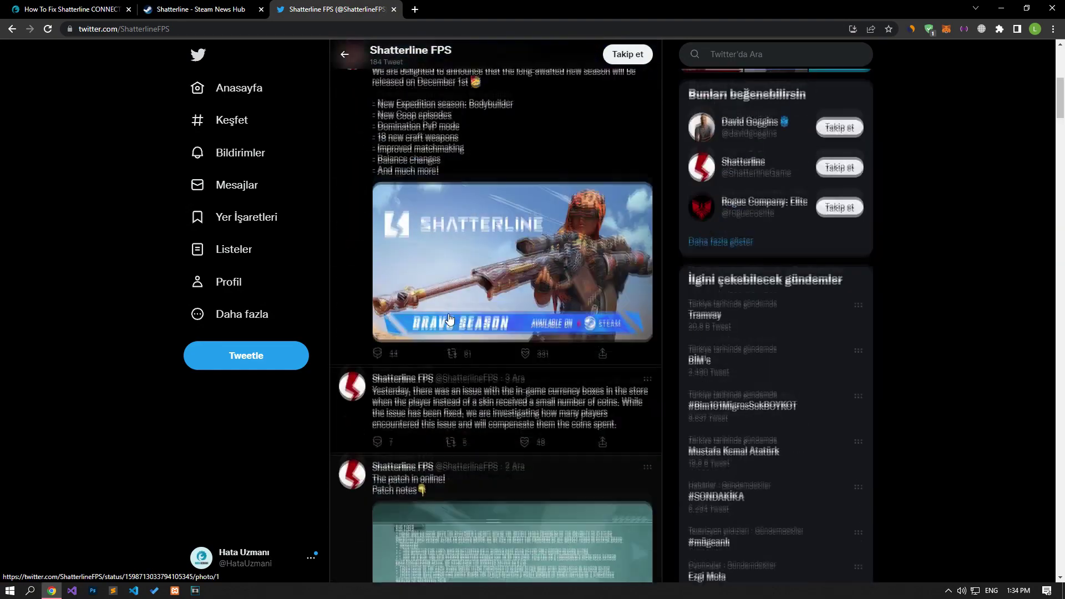
Close the Twitter and Steam News Hub tabs, returning to the article.
{"action": "left_click", "coordinate": [394, 9]}
{"action": "left_click", "coordinate": [261, 9]}
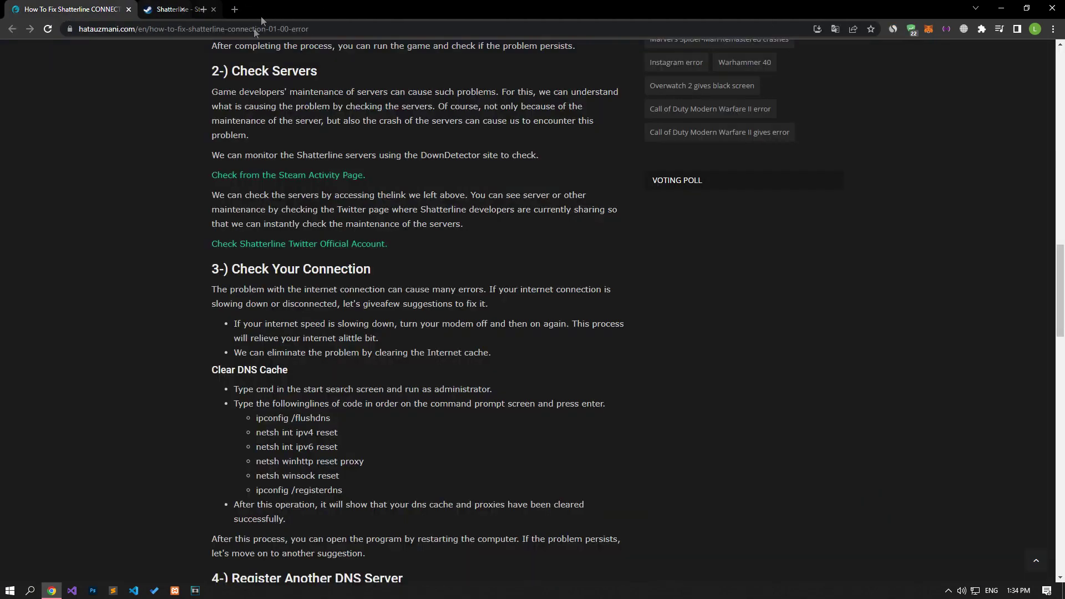
{"action": "scroll", "coordinate": [117, 335], "scroll_direction": "down", "scroll_amount": 5}
Launch Command Prompt as administrator from a 'cmd' search and place it beside the article.
{"action": "scroll", "coordinate": [116, 336], "scroll_direction": "up", "scroll_amount": 2}
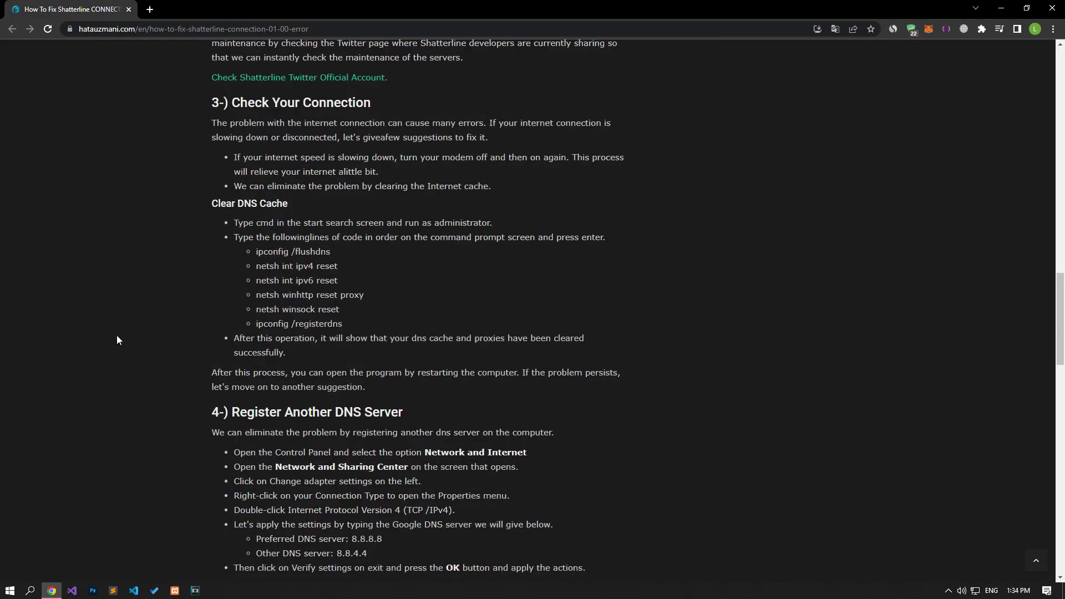
{"action": "scroll", "coordinate": [116, 336], "scroll_direction": "down", "scroll_amount": 1}
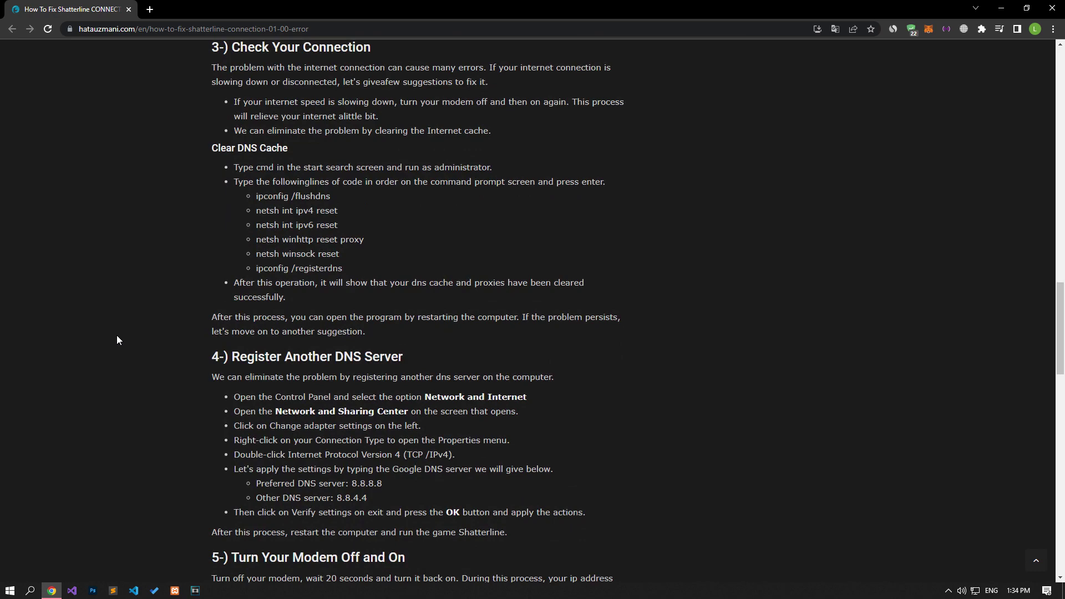
{"action": "left_click", "coordinate": [10, 591]}
{"action": "type", "text": "cmd"}
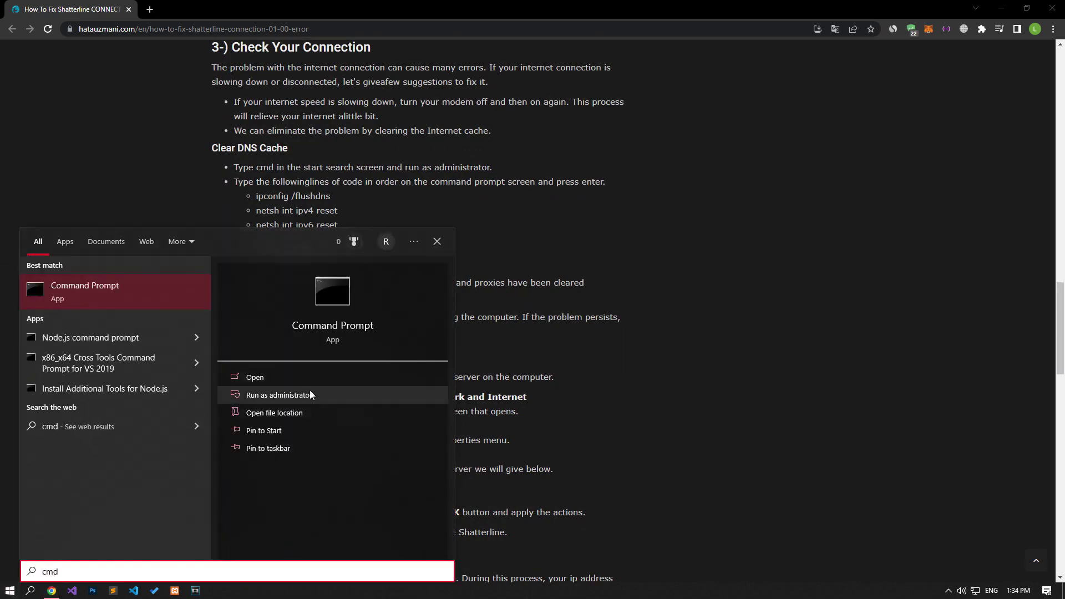
{"action": "left_click", "coordinate": [278, 395]}
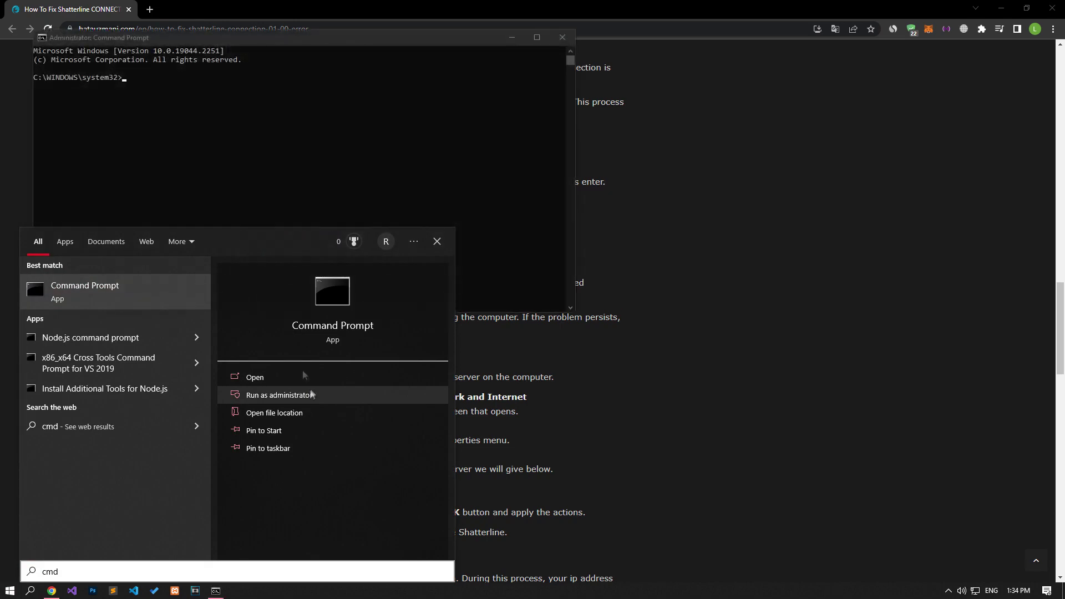
{"action": "left_click_drag", "start_coordinate": [114, 40], "coordinate": [678, 93]}
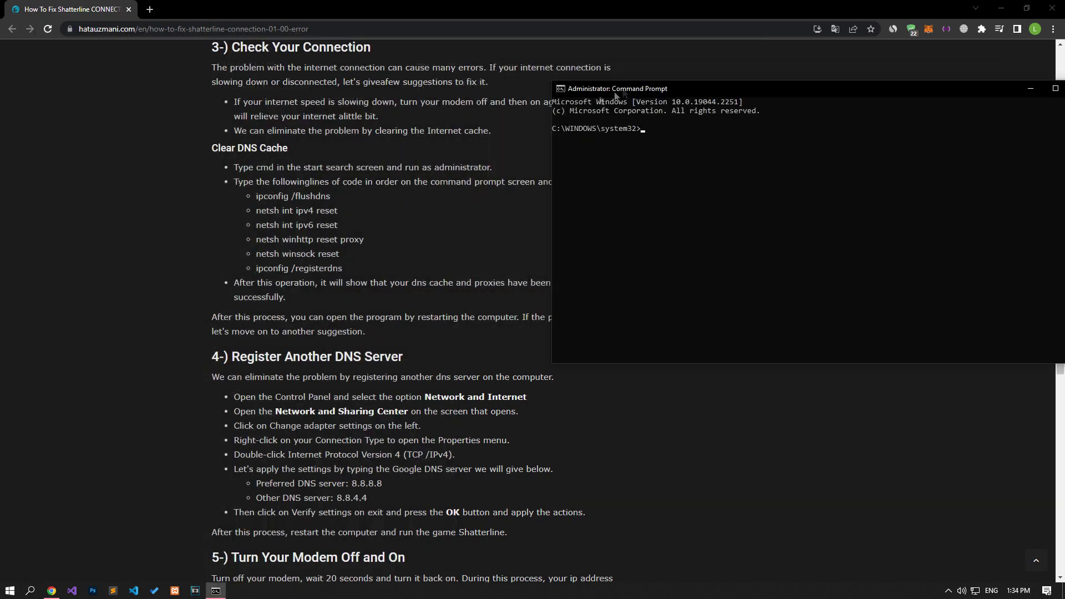
Run ipconfig /flushdns, the netsh ipv4/ipv6/winhttp/winsock resets and ipconfig /registerdns, then close Command Prompt.
{"action": "triple_click", "coordinate": [276, 198]}
{"action": "key", "text": "alt+Tab"}
{"action": "triple_click", "coordinate": [297, 210]}
{"action": "triple_click", "coordinate": [297, 225]}
{"action": "triple_click", "coordinate": [310, 239]}
{"action": "triple_click", "coordinate": [283, 254]}
{"action": "triple_click", "coordinate": [299, 268]}
{"action": "key", "text": "alt+Tab"}
{"action": "left_click_drag", "start_coordinate": [888, 89], "coordinate": [795, 102]}
{"action": "left_click", "coordinate": [986, 103]}
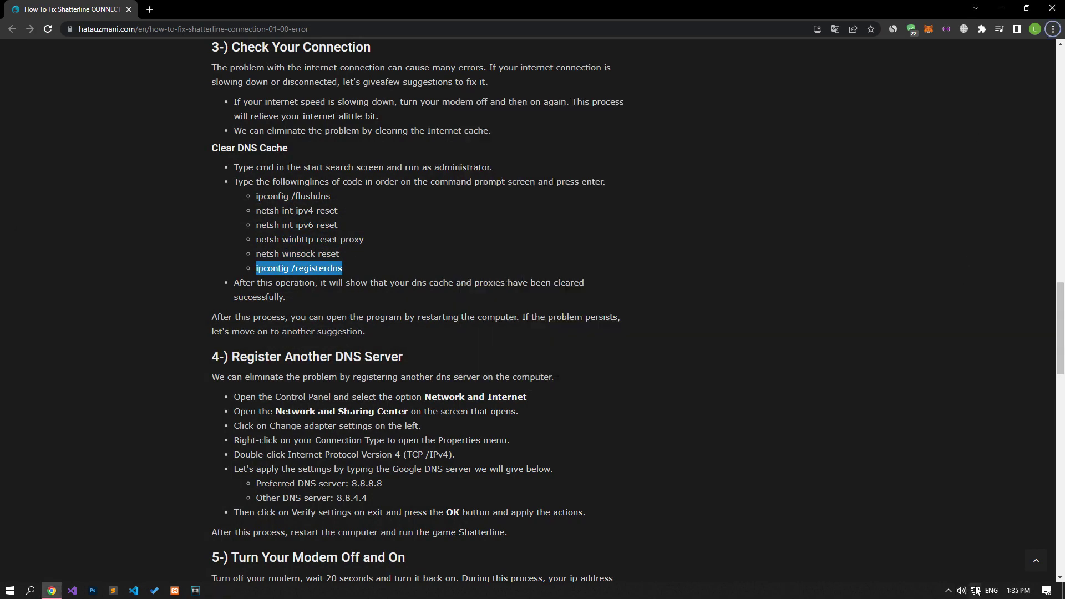
Open the Ethernet adapter's Properties via Network & Internet settings and the adapter list.
{"action": "right_click", "coordinate": [975, 591]}
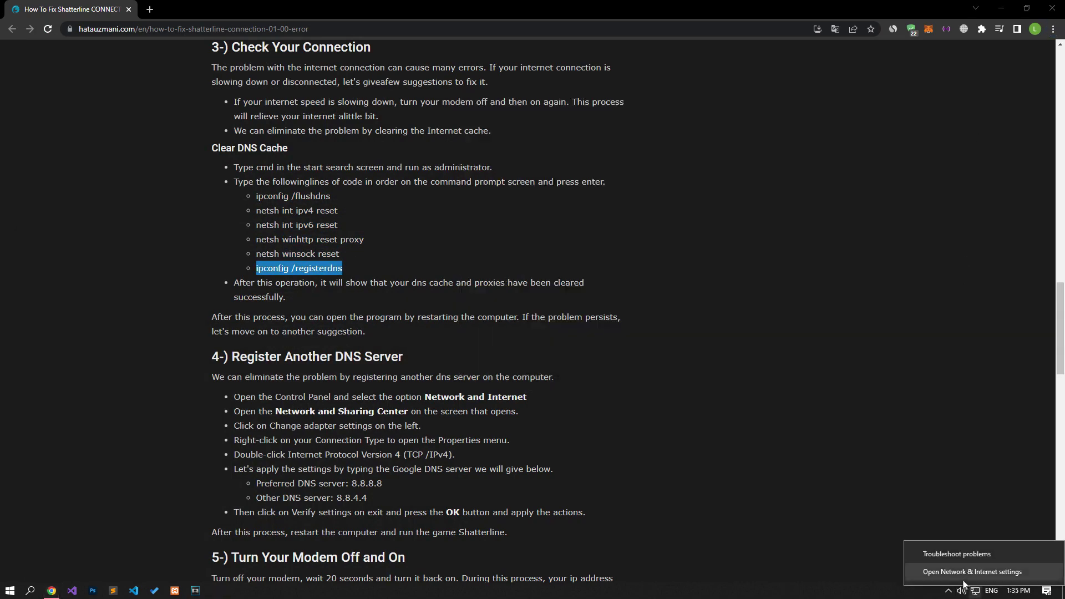
{"action": "left_click", "coordinate": [1008, 573]}
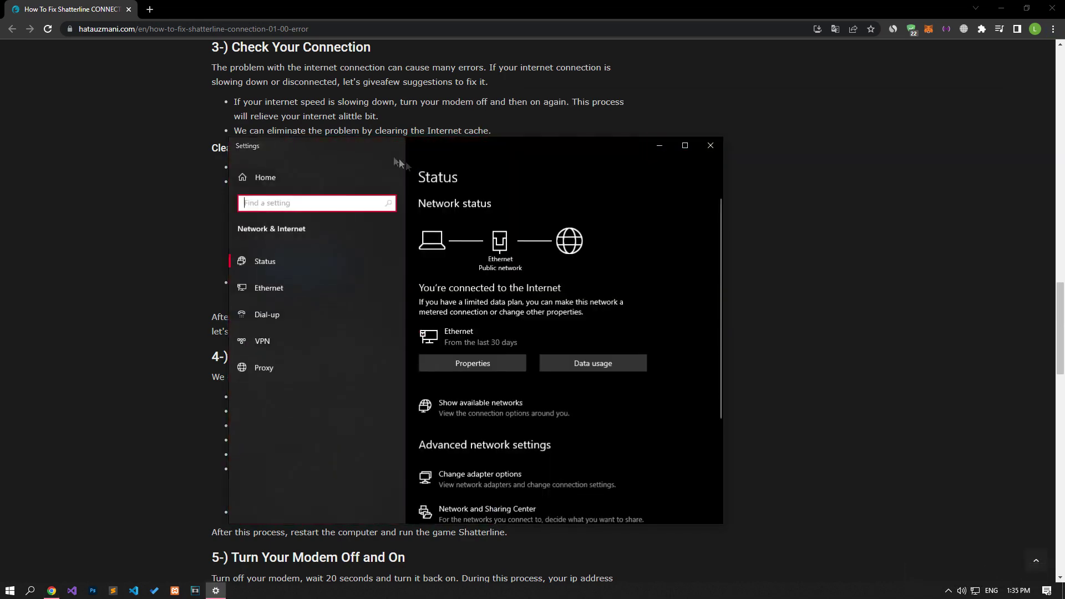
{"action": "left_click_drag", "start_coordinate": [377, 147], "coordinate": [670, 146]}
{"action": "scroll", "coordinate": [767, 381], "scroll_direction": "down", "scroll_amount": 2}
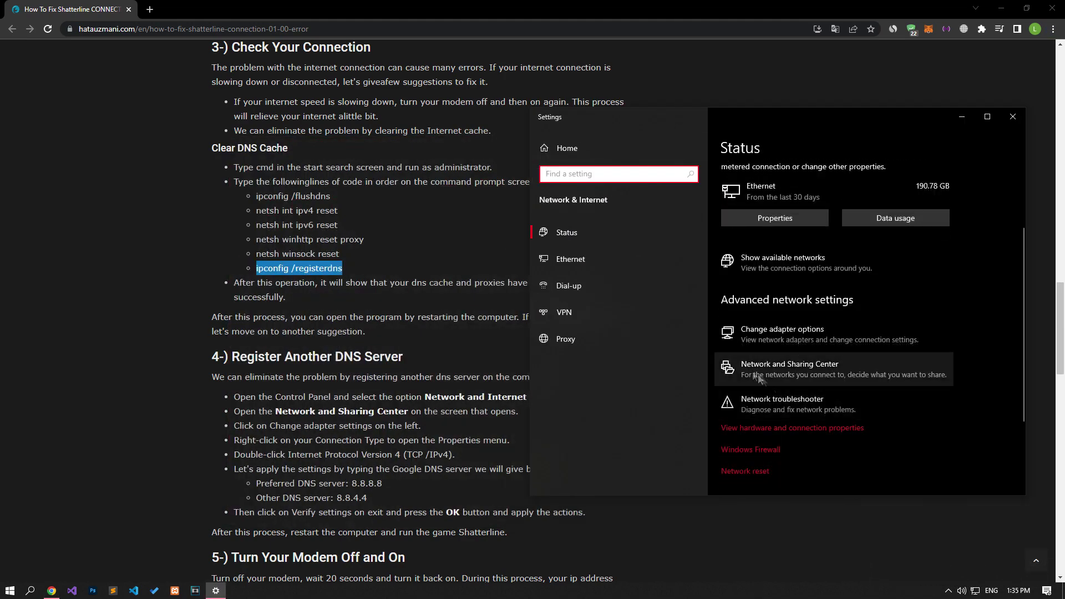
{"action": "left_click", "coordinate": [792, 334]}
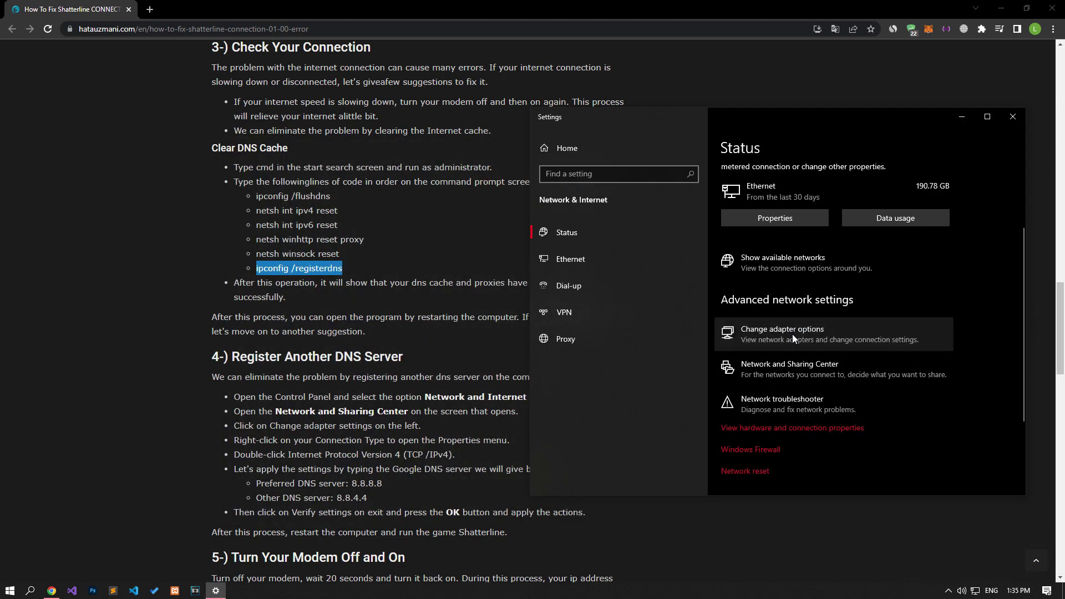
{"action": "right_click", "coordinate": [126, 189]}
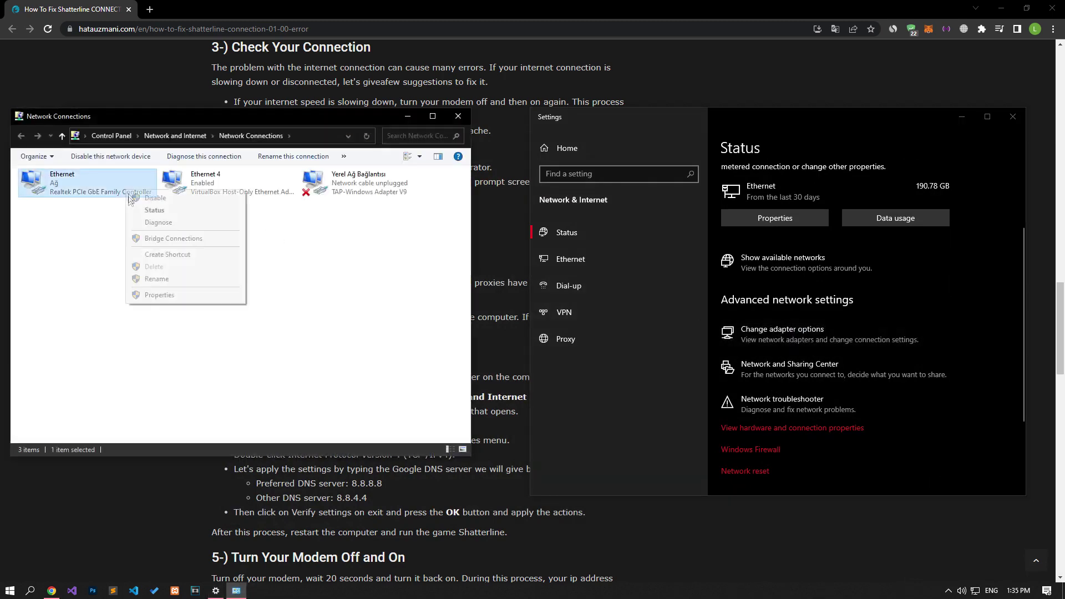
{"action": "left_click", "coordinate": [157, 292]}
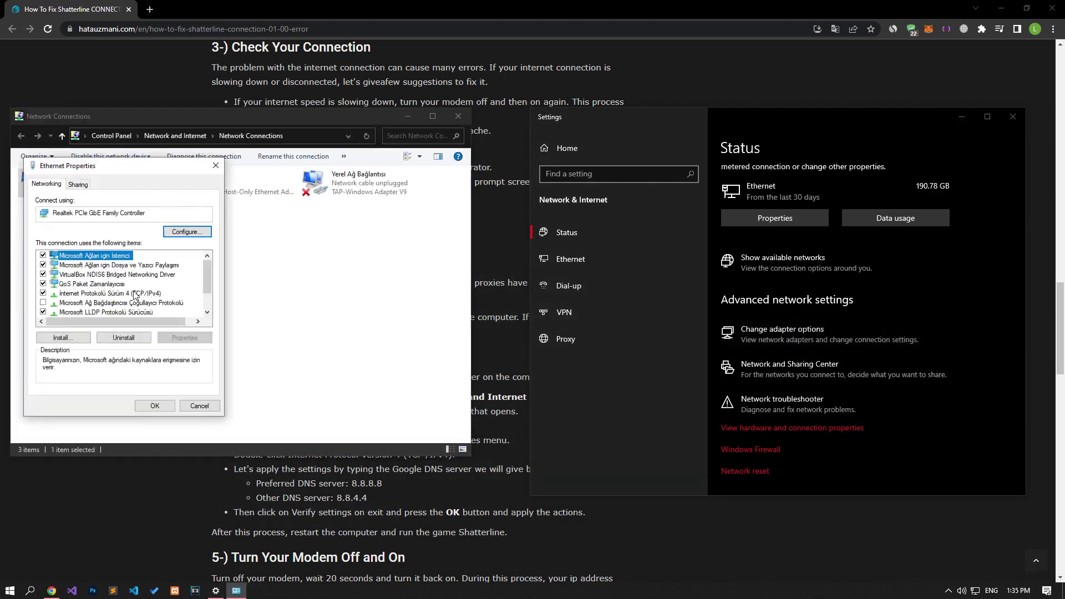
Set TCP/IPv4 DNS servers to 8.8.8.8 and 8.8.4.4, confirm, and close the network windows.
{"action": "left_click", "coordinate": [84, 293]}
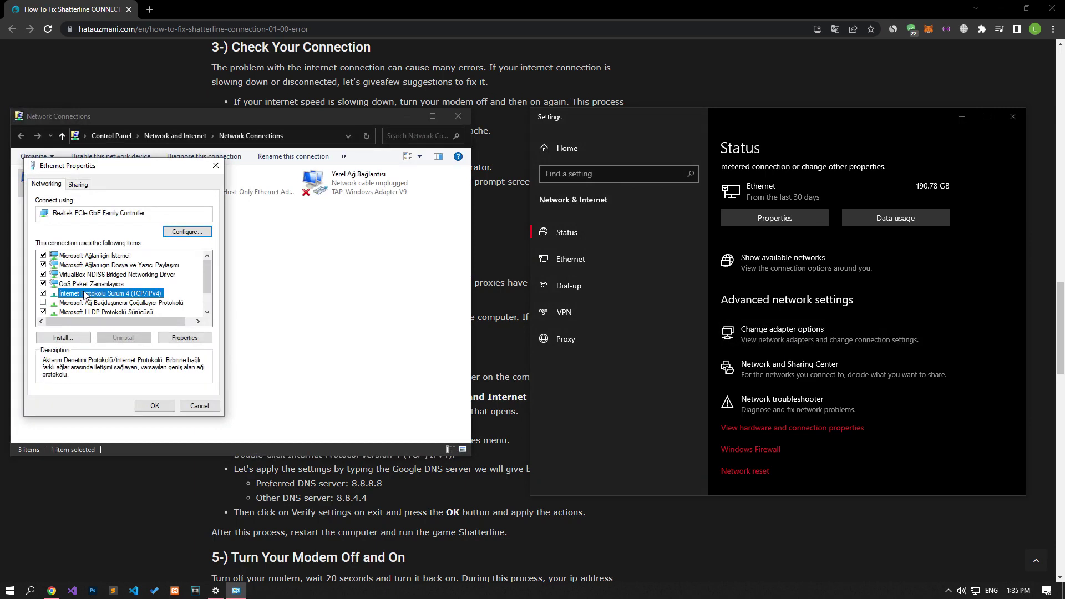
{"action": "double_click", "coordinate": [155, 293]}
{"action": "left_click", "coordinate": [89, 363]}
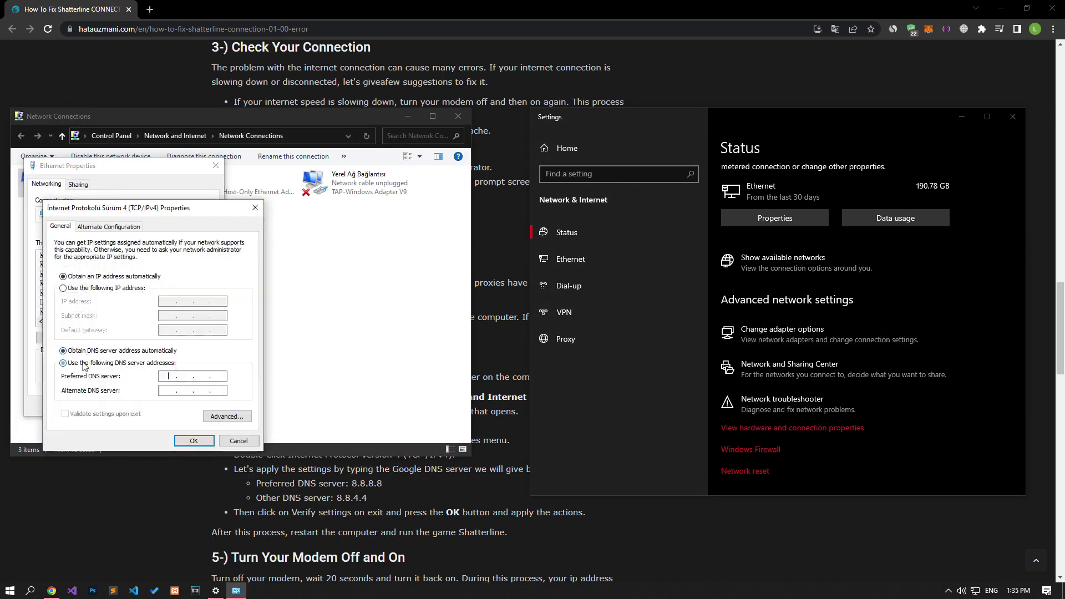
{"action": "left_click", "coordinate": [185, 376]}
{"action": "type", "text": "8.8.8.8"}
{"action": "left_click", "coordinate": [194, 391]}
{"action": "type", "text": "8.8.4.4"}
{"action": "left_click", "coordinate": [194, 441]}
{"action": "left_click", "coordinate": [154, 405]}
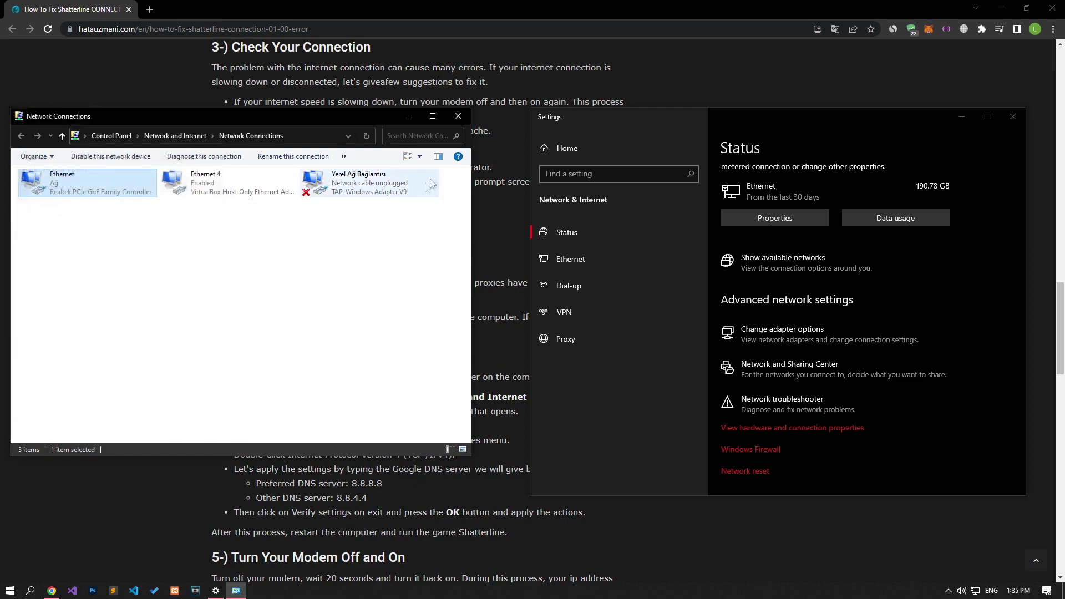
{"action": "left_click", "coordinate": [458, 116]}
{"action": "left_click", "coordinate": [1012, 116]}
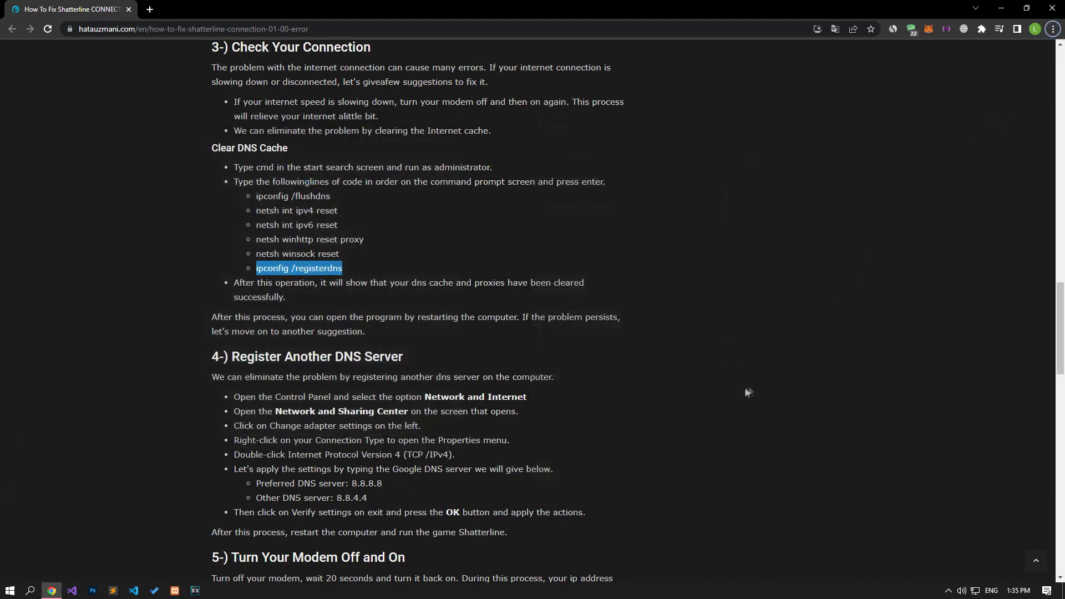
Bring up the Start menu power choices and dismiss them without restarting.
{"action": "scroll", "coordinate": [751, 392], "scroll_direction": "down", "scroll_amount": 5}
{"action": "left_click", "coordinate": [10, 591]}
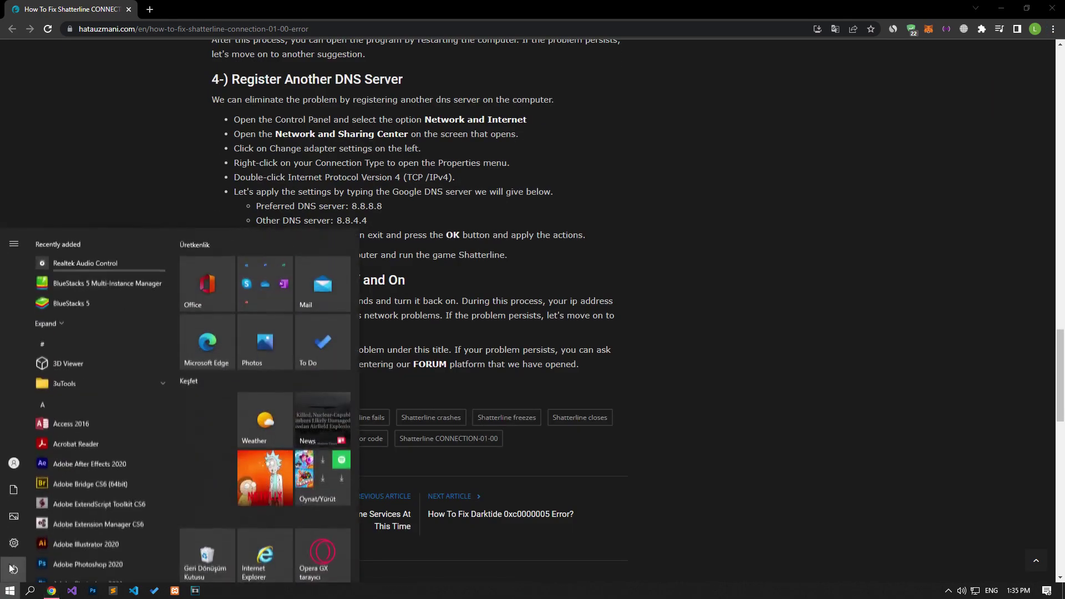
{"action": "left_click", "coordinate": [12, 568]}
{"action": "left_click", "coordinate": [214, 179]}
{"action": "scroll", "coordinate": [177, 179], "scroll_direction": "up", "scroll_amount": 1}
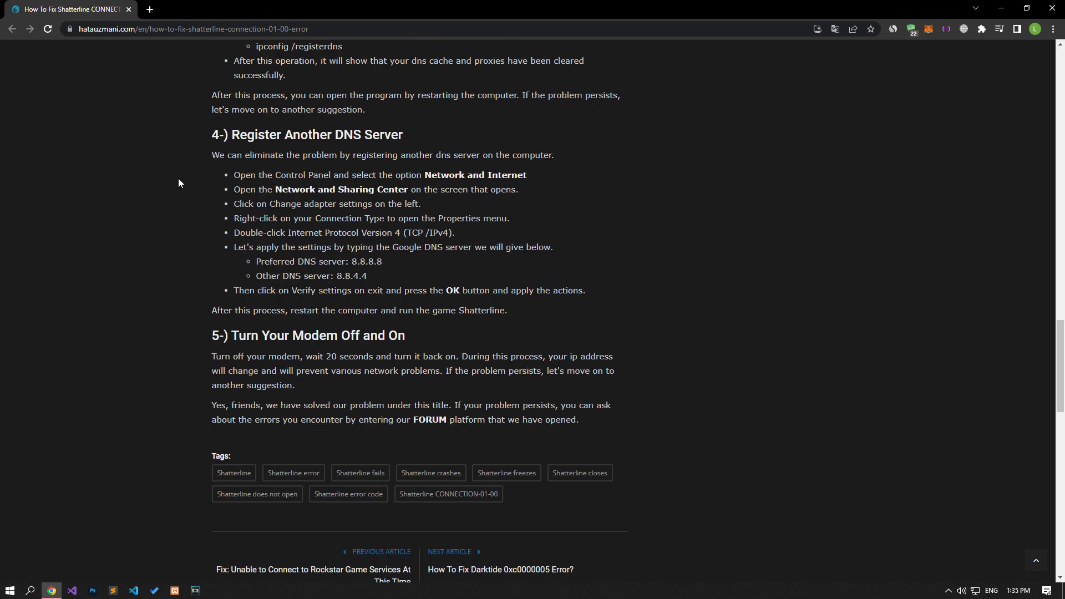
Open the article's FORUM link in a new tab and start a new thread with Post thread.
{"action": "middle_click", "coordinate": [430, 419]}
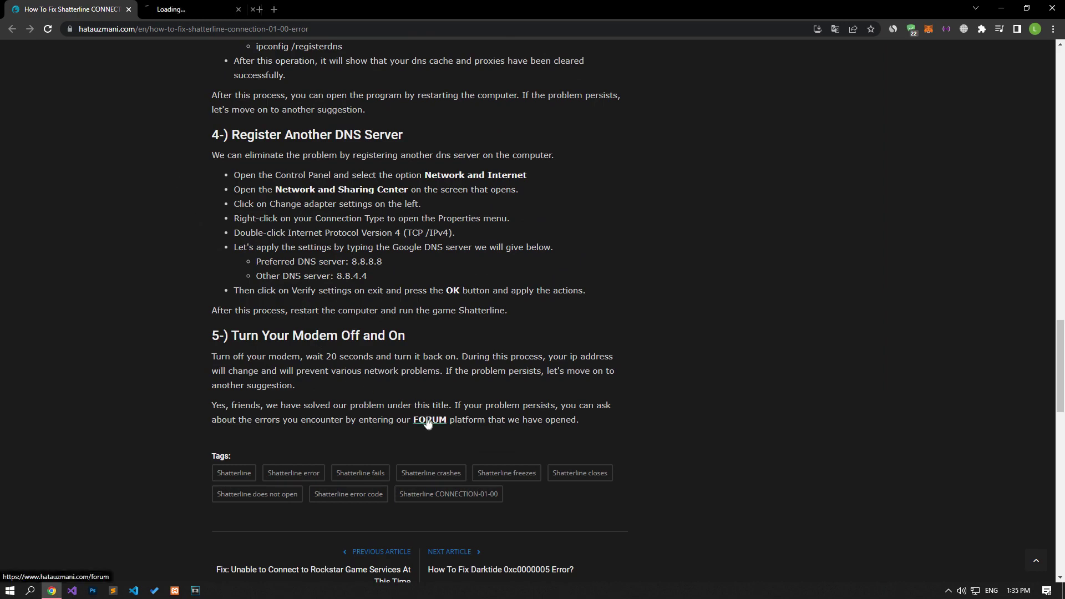
{"action": "left_click", "coordinate": [201, 7]}
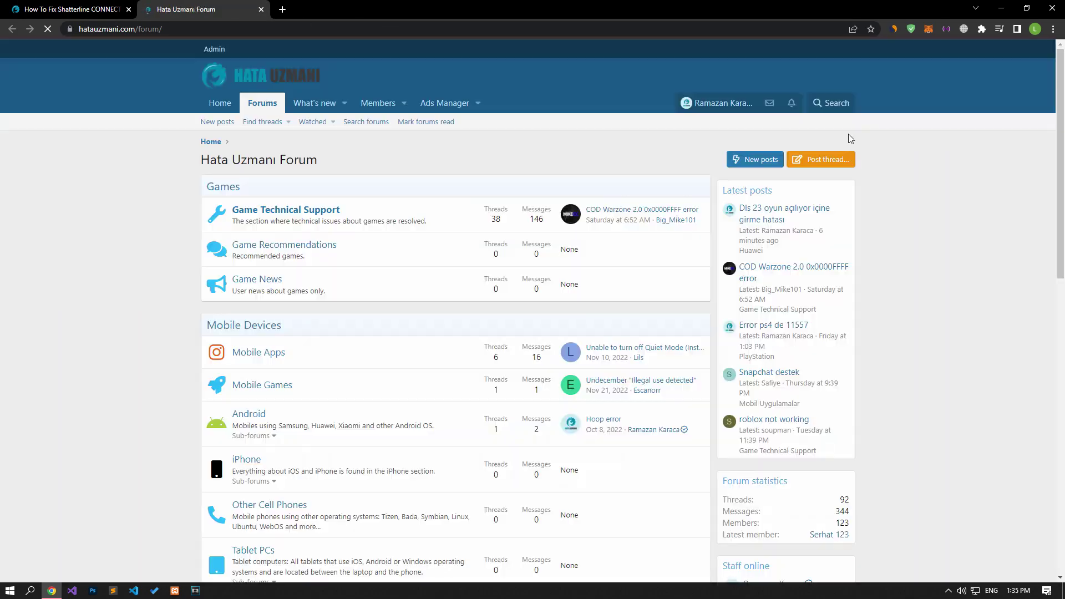
{"action": "left_click", "coordinate": [839, 160]}
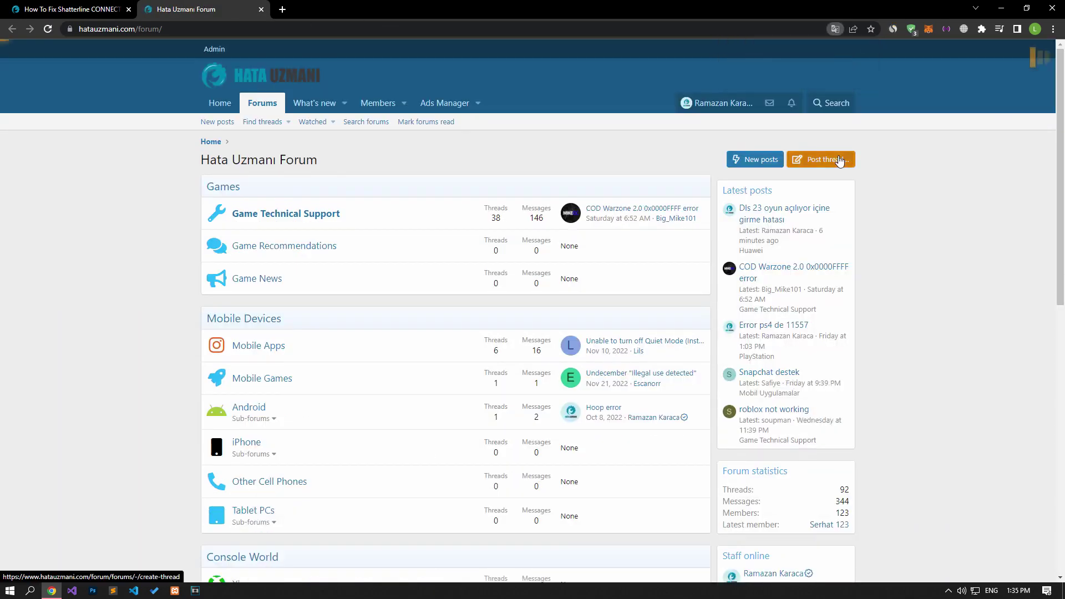